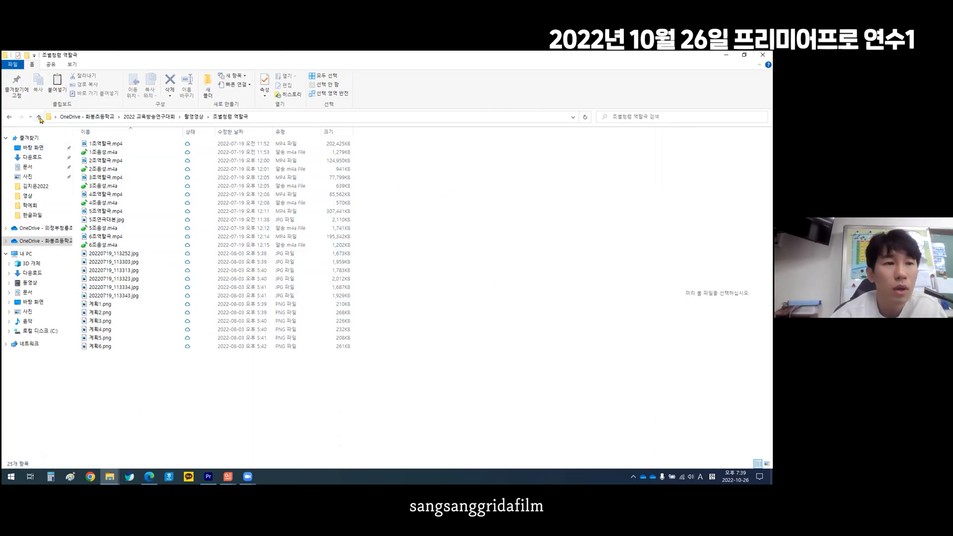
- Open the 촬영영상 folder inside 2022 교육방송연구대회 and look through its media and project files
left_click(39, 117)
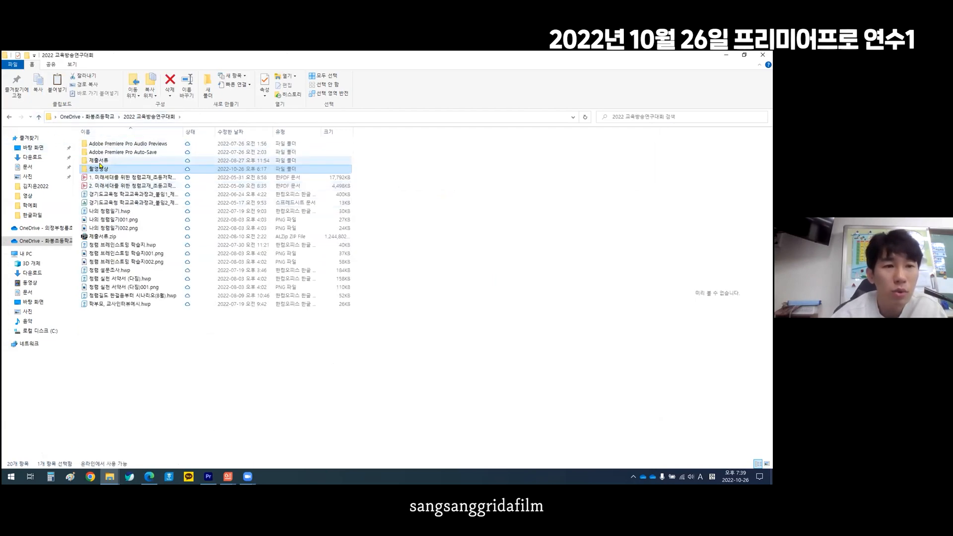
double_click(105, 169)
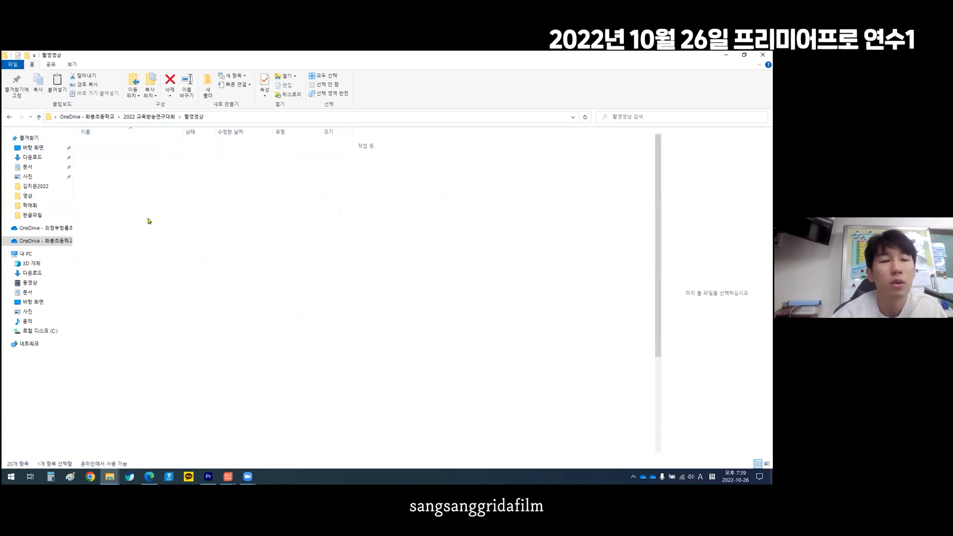
scroll(139, 298, "down", 5)
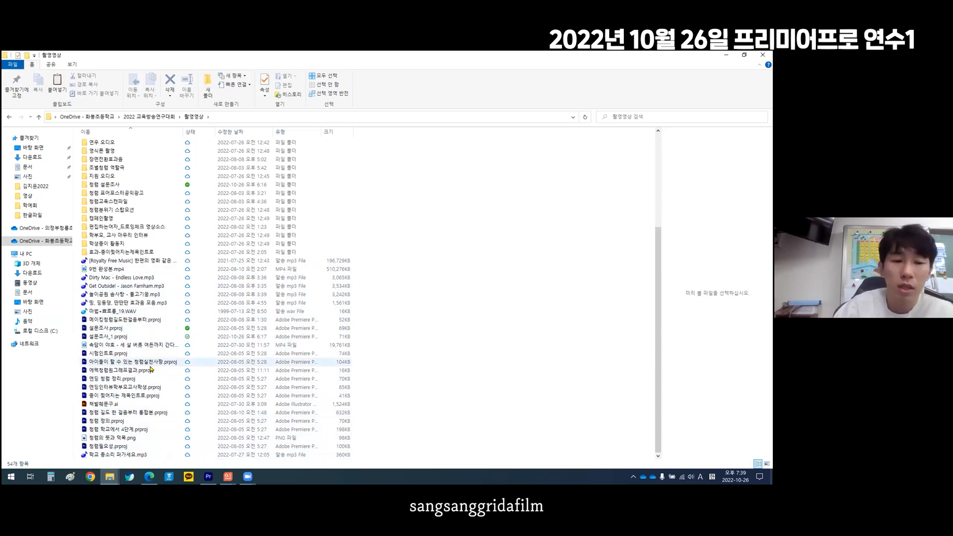
- Switch to Premiere Pro and play the 설문조사 sequence from its beginning through to the interview section
left_click(206, 470)
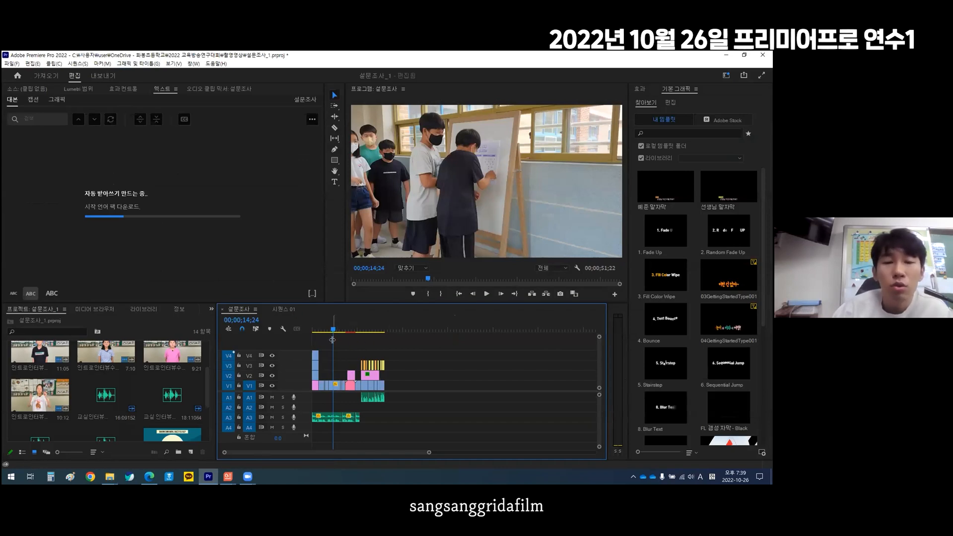
key("Home")
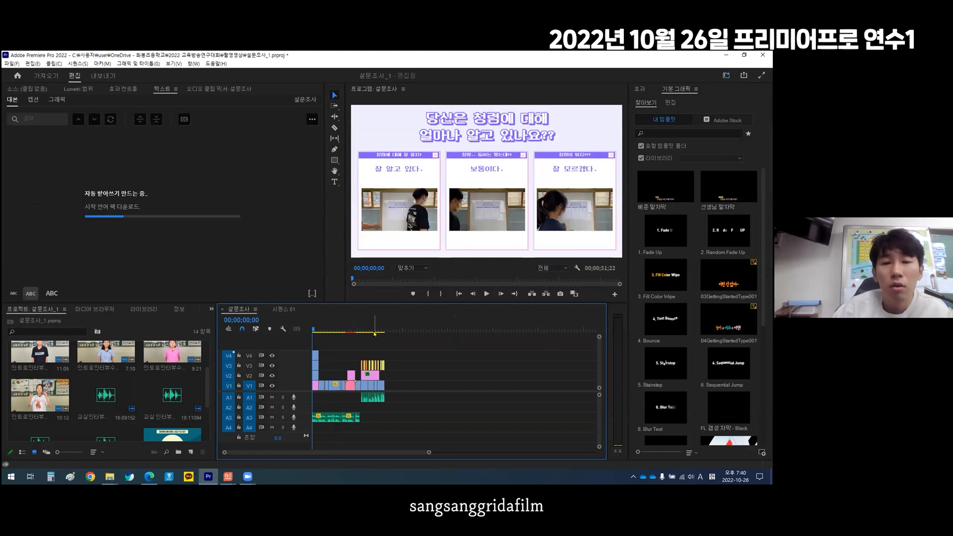
left_click(375, 326)
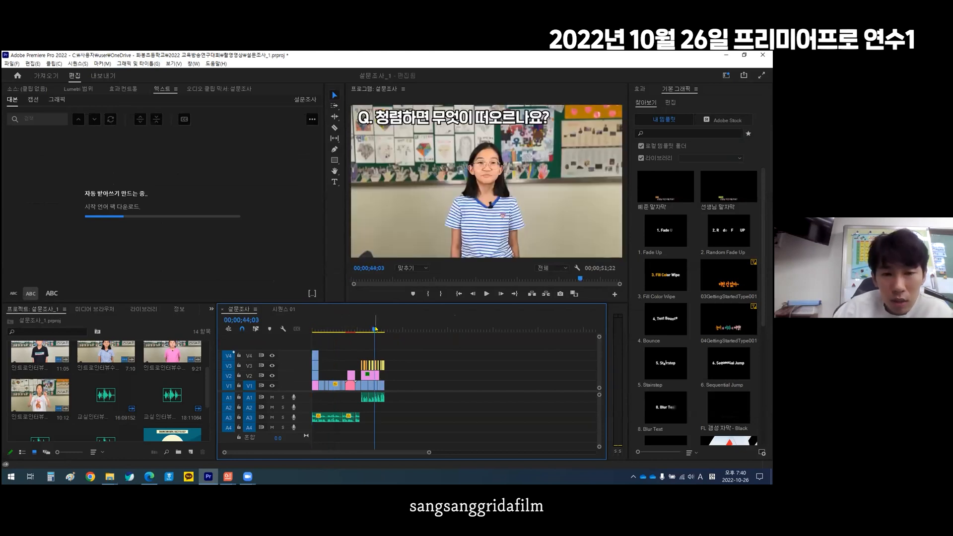
key("Home")
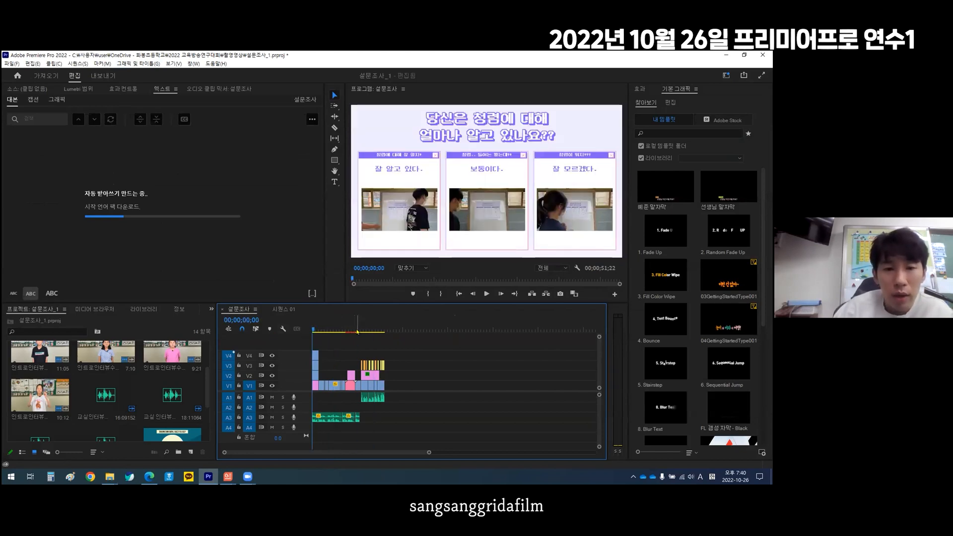
key("space")
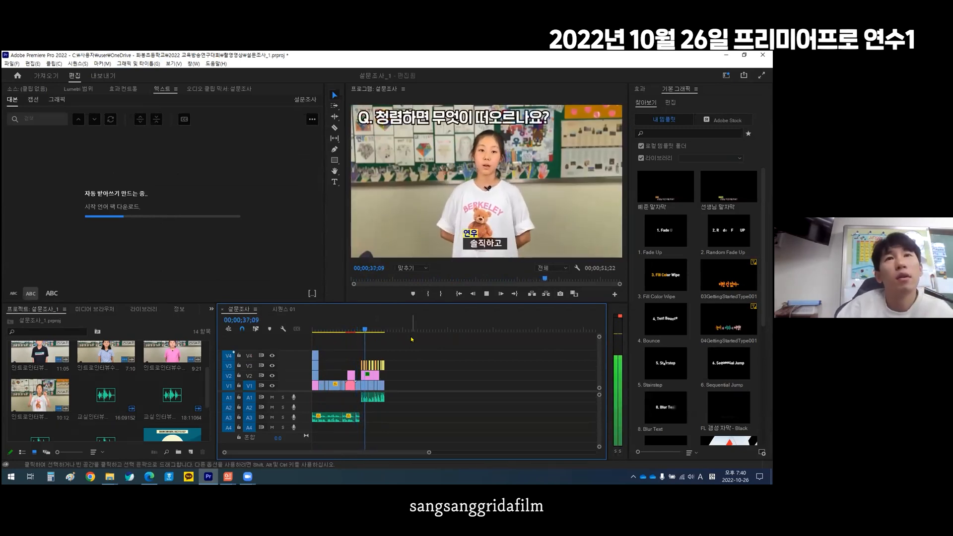
key("space")
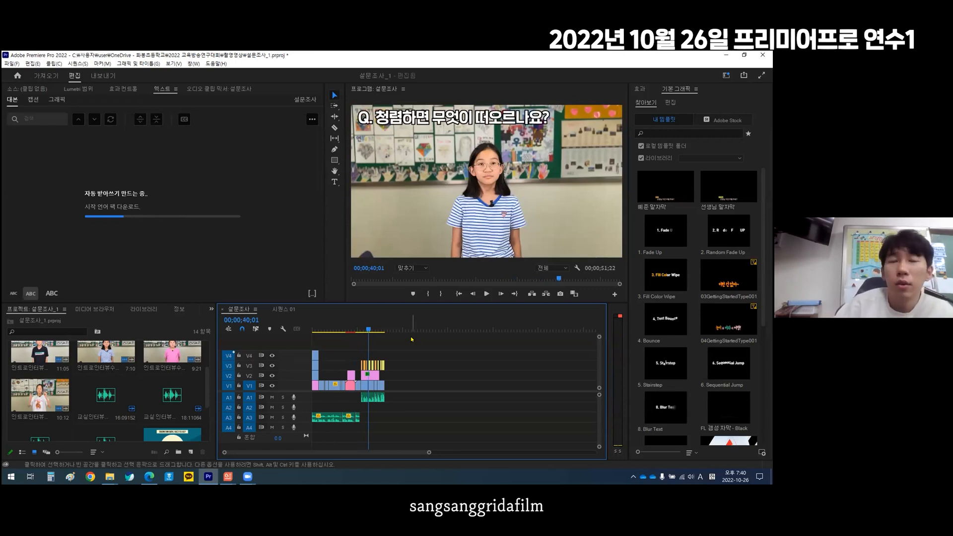
left_click(335, 326)
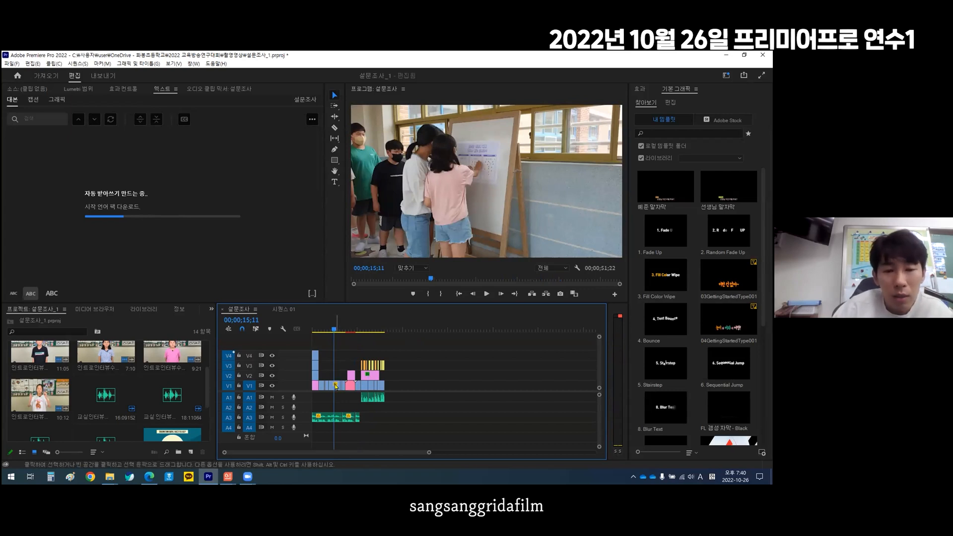
left_click_drag(338, 384, 488, 389)
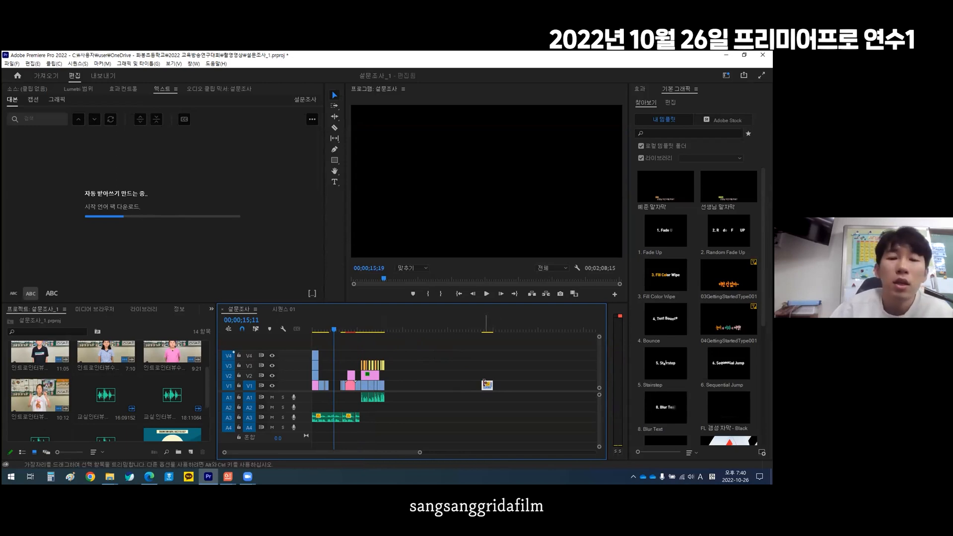
mouse_move(486, 385)
left_mouse_down()
mouse_move(336, 385)
mouse_move(422, 368)
mouse_move(470, 388)
left_mouse_up()
key("super")
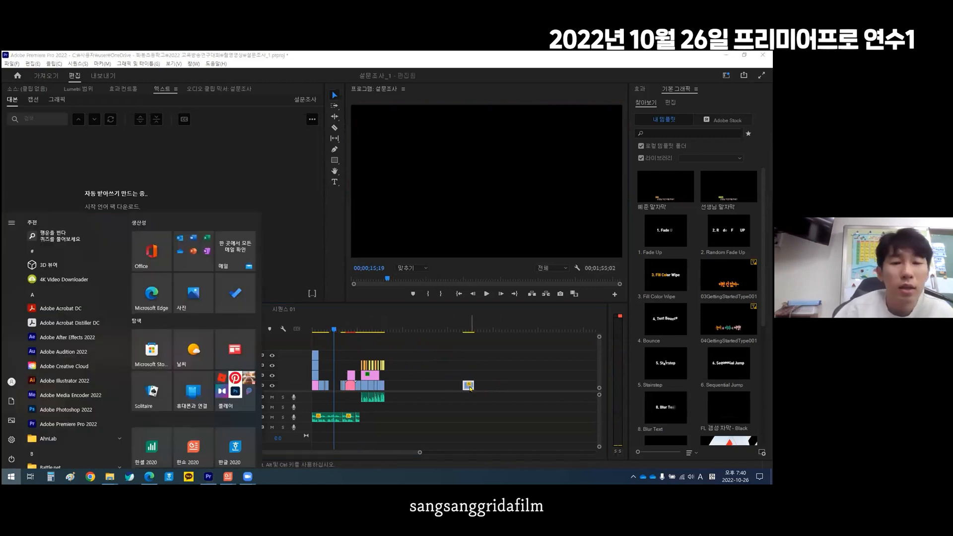
left_click(444, 365)
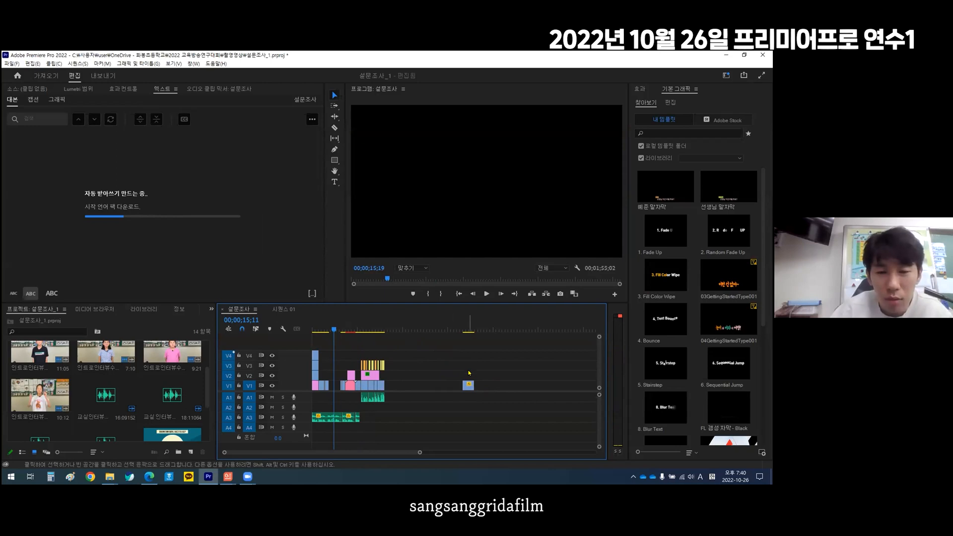
key("ctrl+z")
key("super")
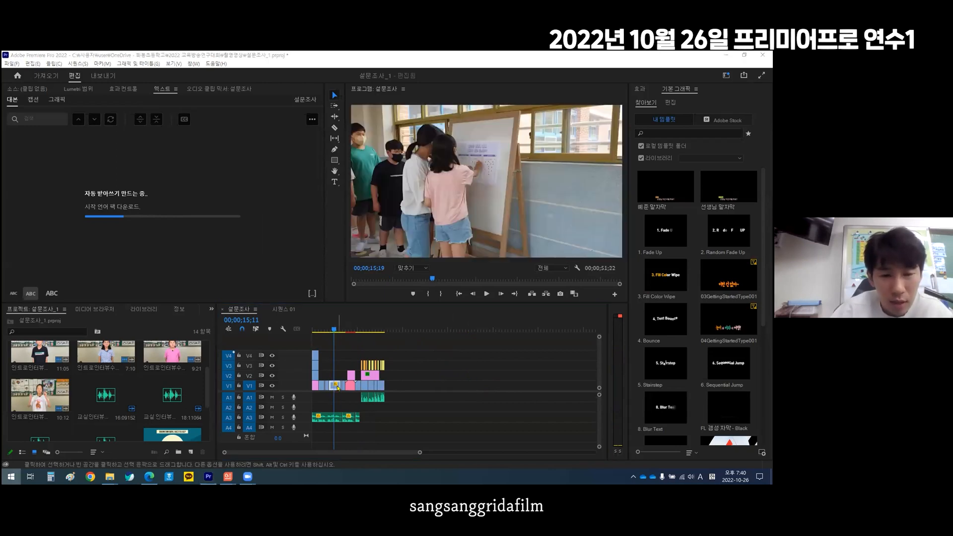
- Duplicate the V1 clip at the playhead into the empty area after the sequence and extend the copy to end at about 02;32;15
left_click(336, 385)
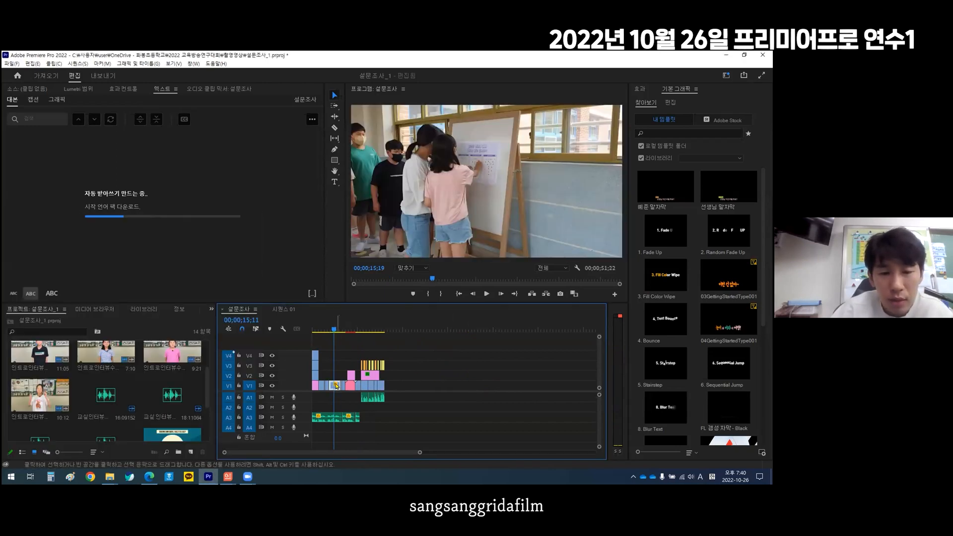
left_click_drag(336, 386, 446, 391)
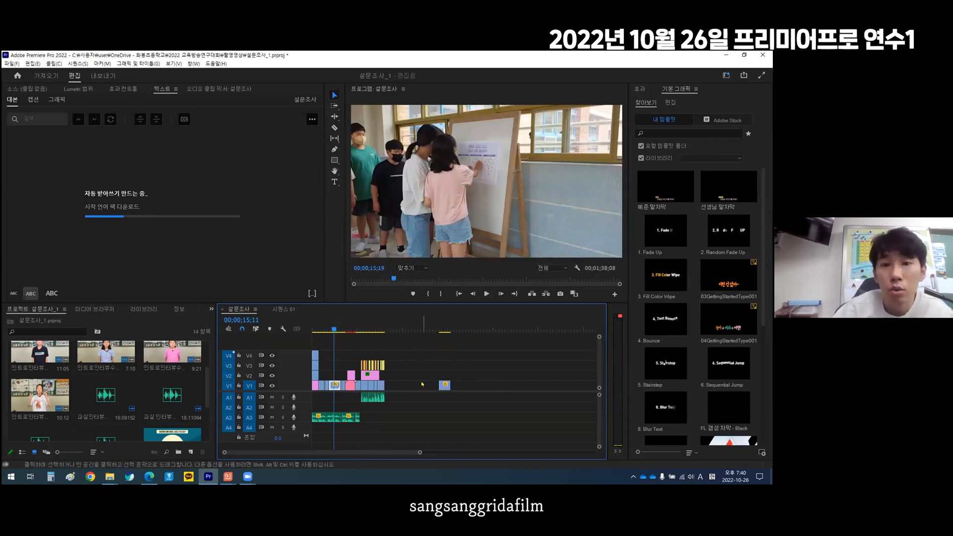
left_click(446, 386)
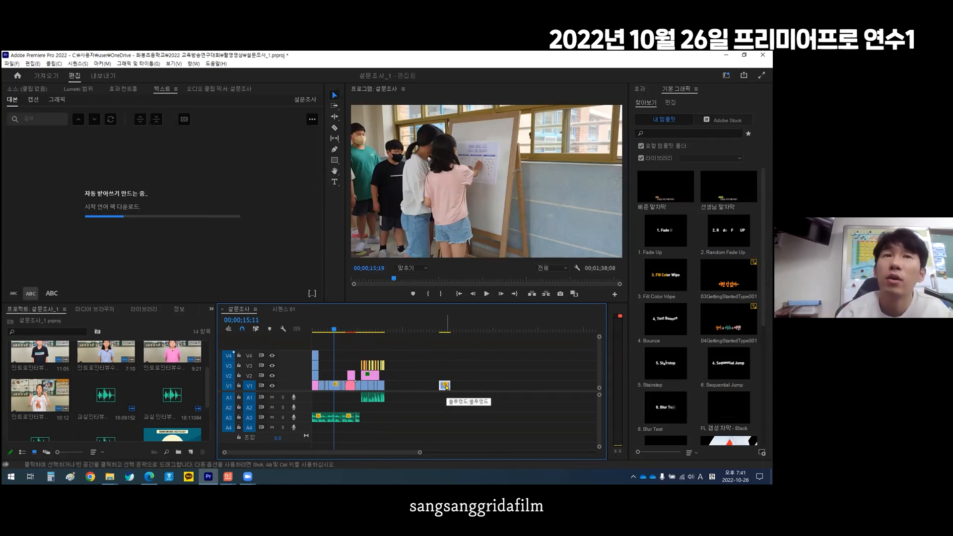
left_click_drag(449, 386, 525, 388)
left_click_drag(449, 388, 488, 386)
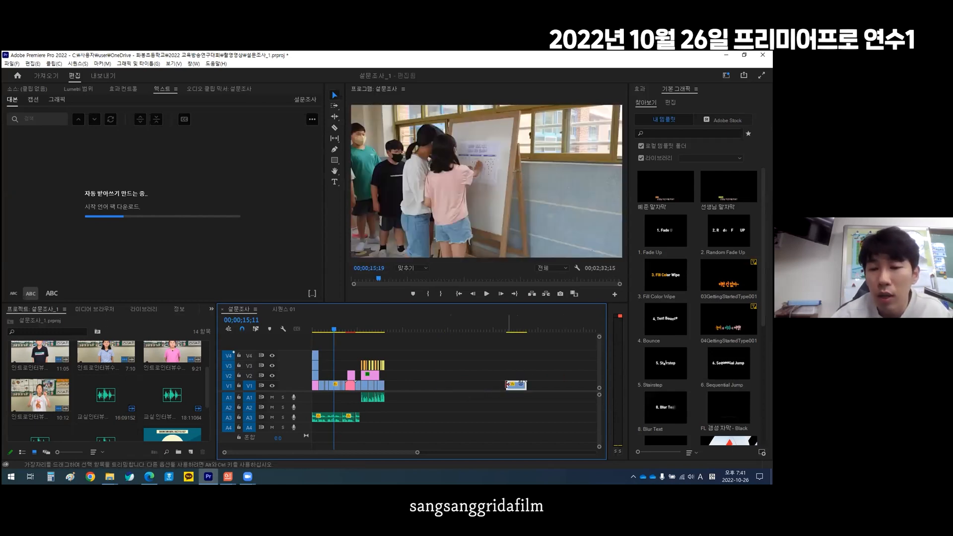
- Play the beginning of the extended clip copy to check its playback speed
left_click(488, 328)
key("space")
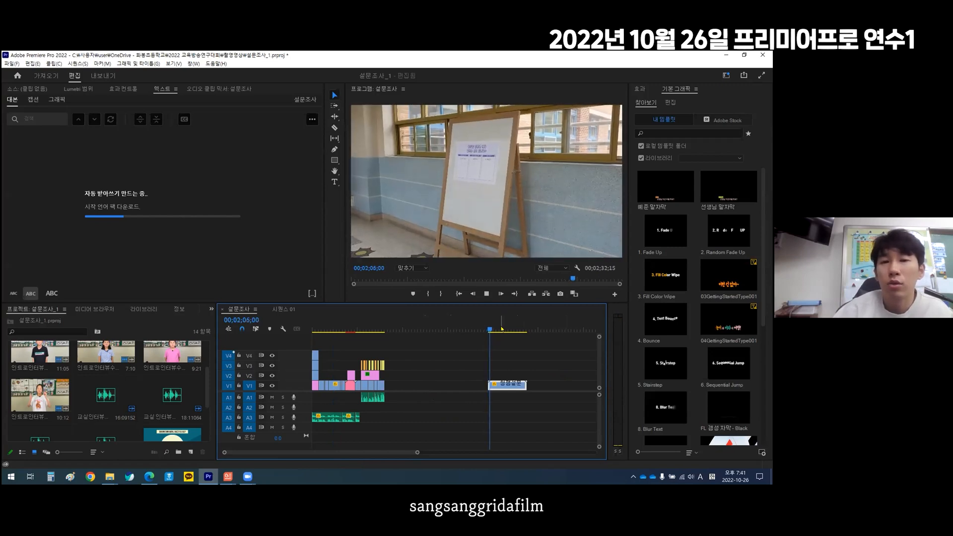
key("space")
- Restore the clip copy to normal playback speed in its speed/duration settings
right_click(506, 387)
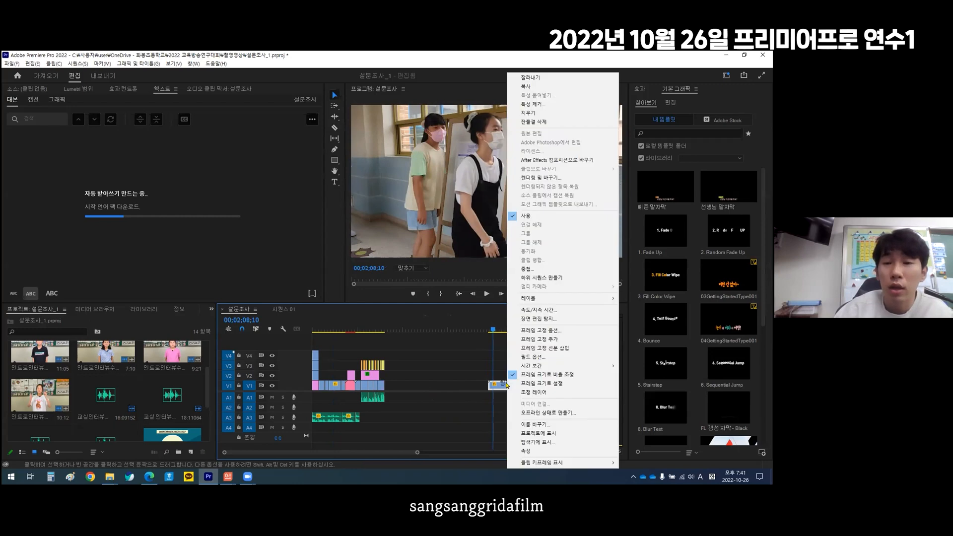
left_click(547, 313)
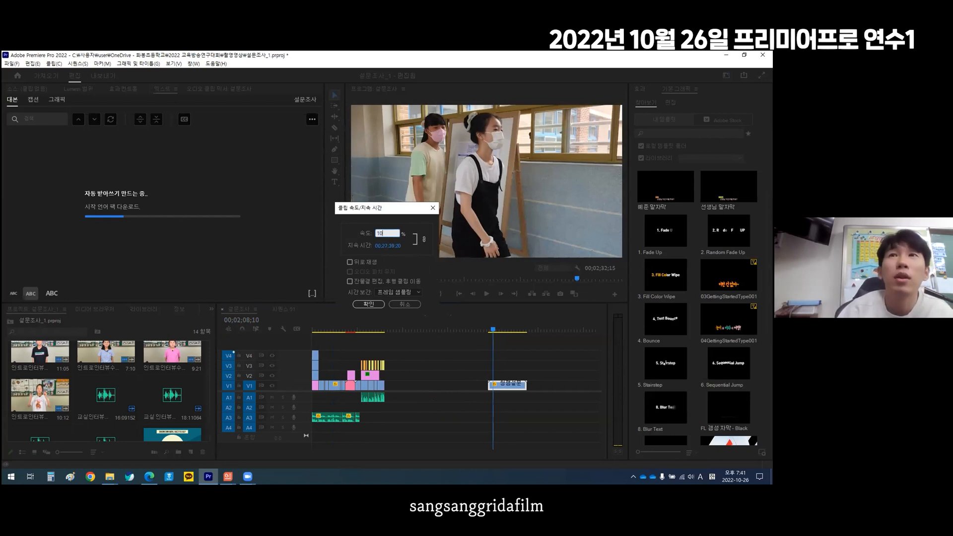
key("Return")
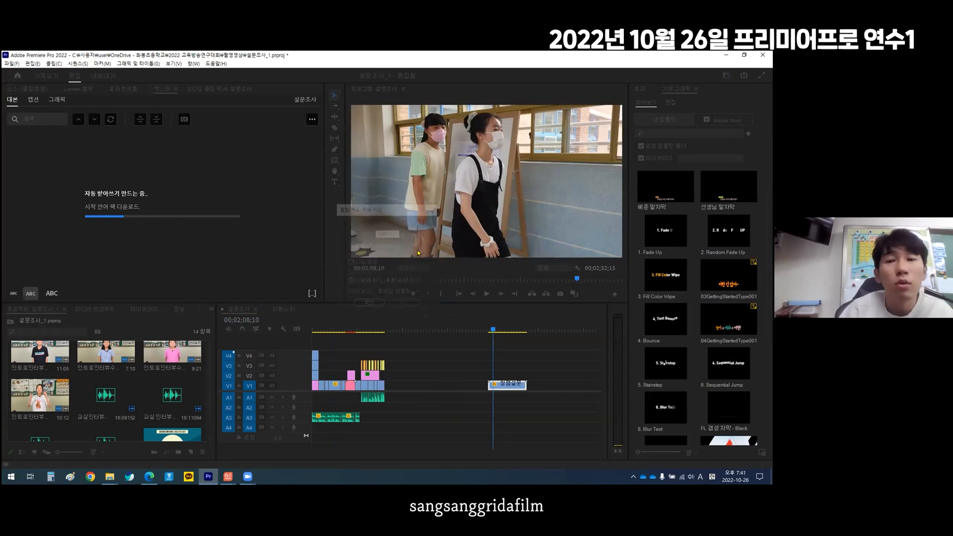
key("minus")
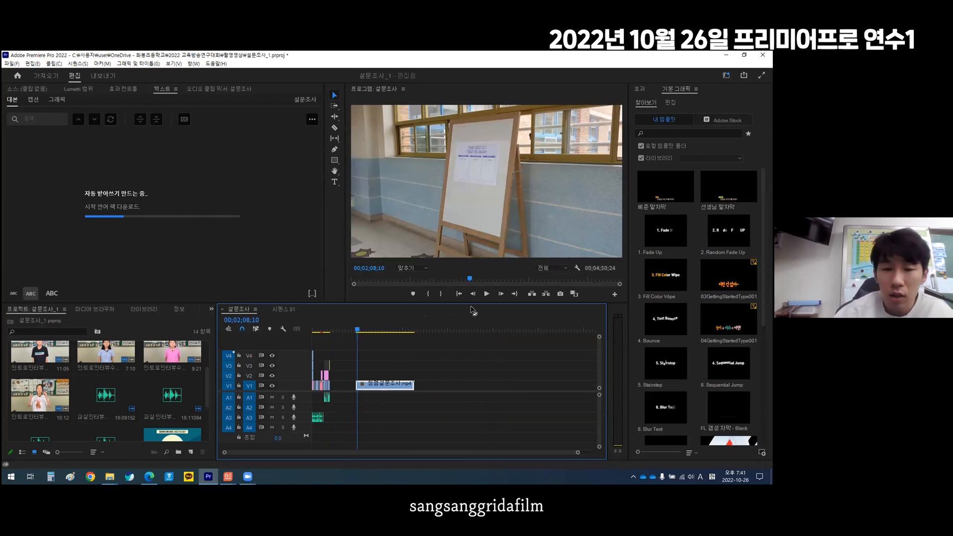
- Scrub through the slowed clip and play it up to about 02;40;07 to review the students' survey shots
left_click(360, 329)
left_click_drag(376, 329, 415, 330)
key("space")
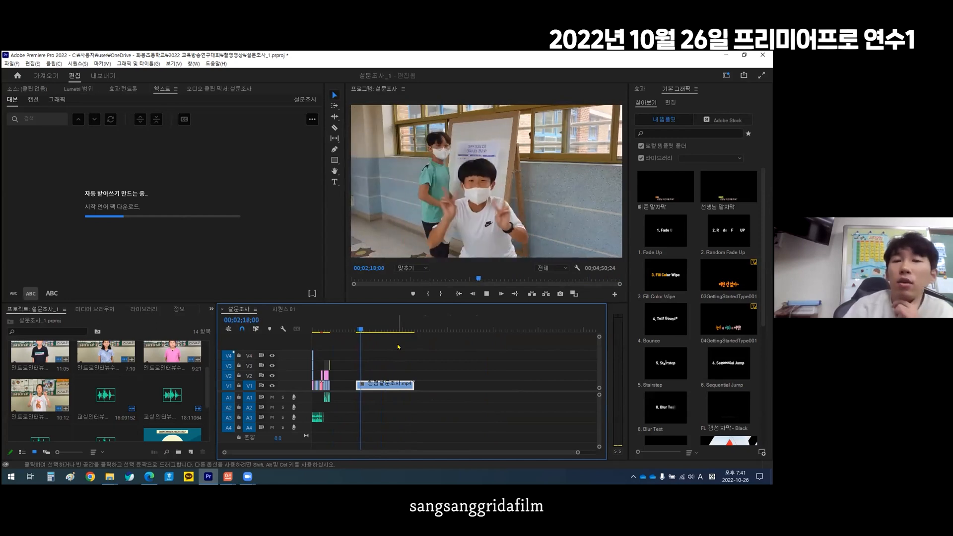
key("space")
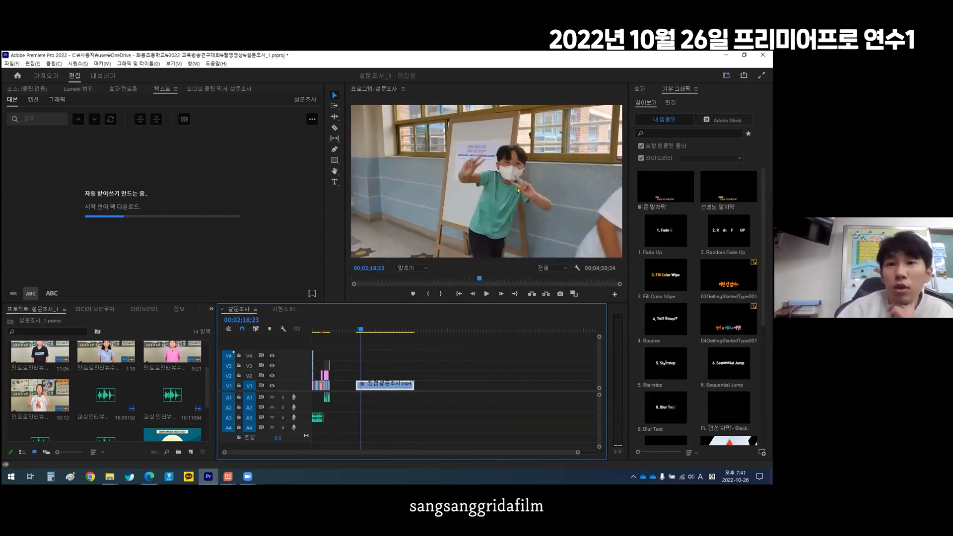
key("space")
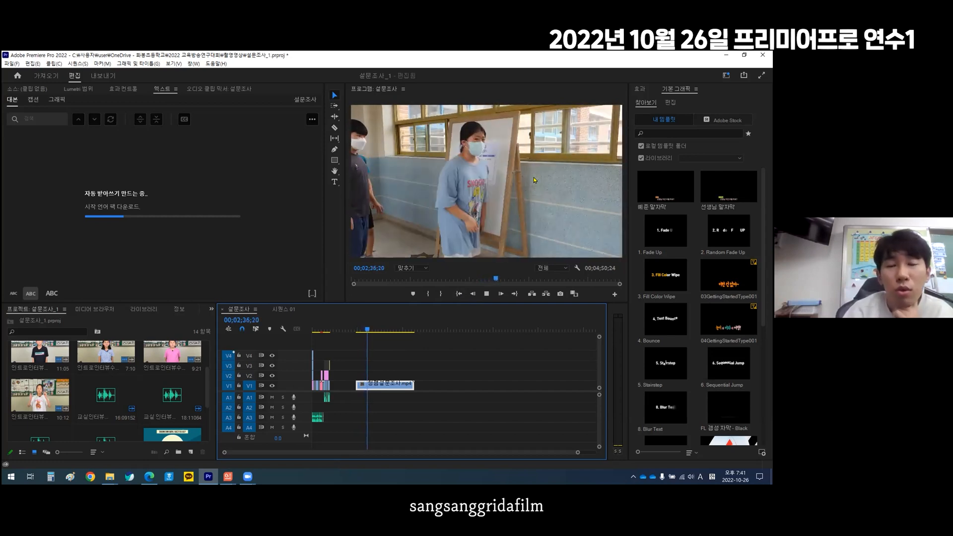
key("space")
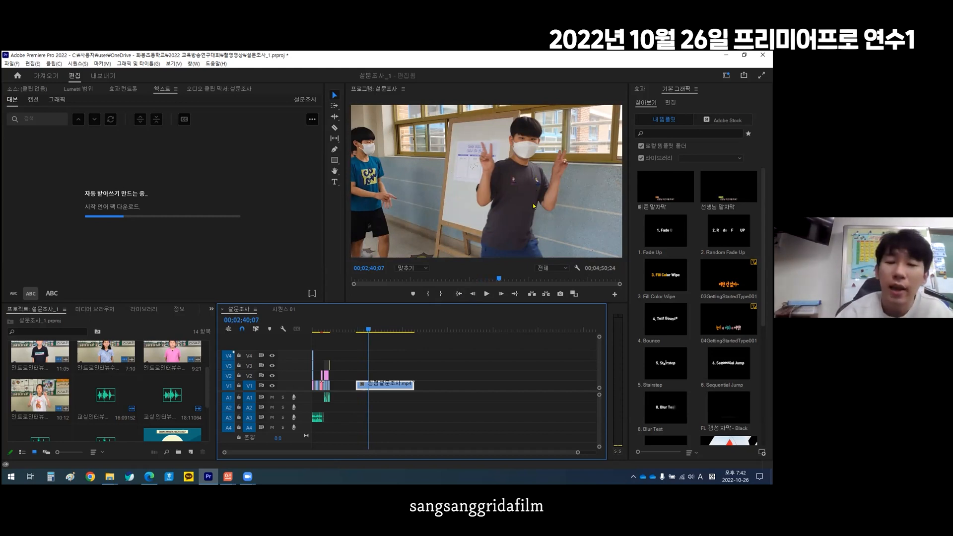
- Try splitting the 청렴설문조사.mp4 clip at five points with the Razor tool
key("=")
key("=")
key("minus")
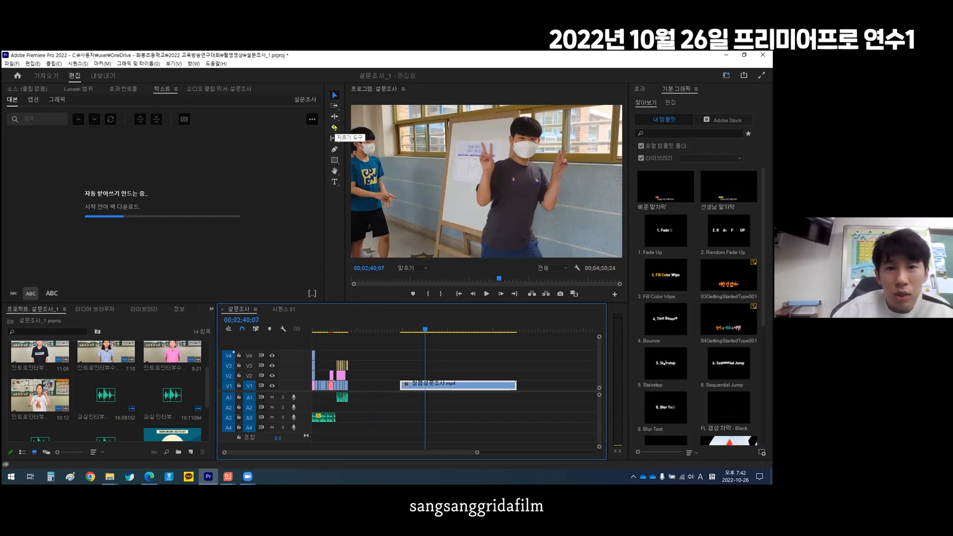
left_click(335, 127)
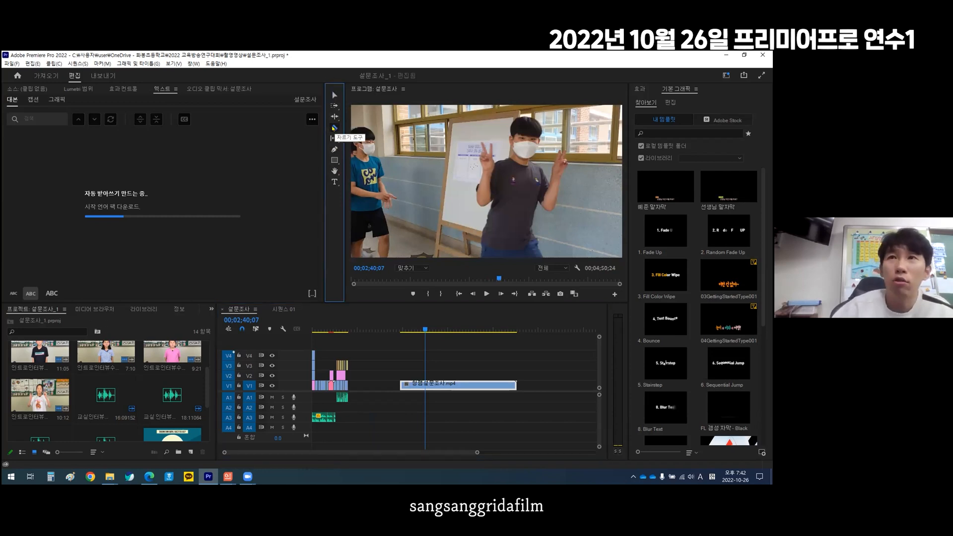
left_click(443, 384)
left_click(459, 384)
left_click(484, 384)
left_click(498, 385)
left_click(423, 385)
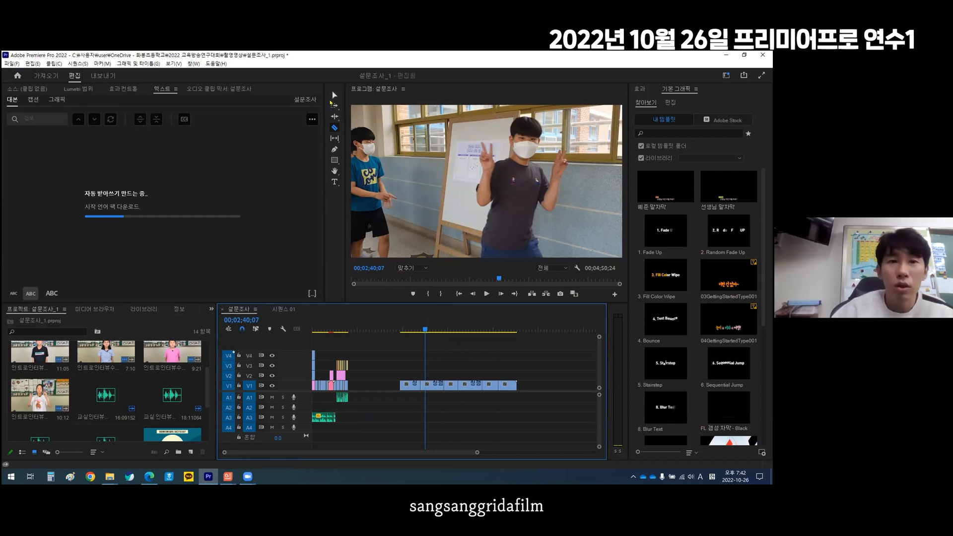
- Return to the Selection tool and undo the five razor cuts on the 청렴설문조사.mp4 clip
left_click(335, 95)
key("ctrl+z")
key("ctrl+z")
key("ctrl+z")
key("ctrl+z")
key("ctrl+z")
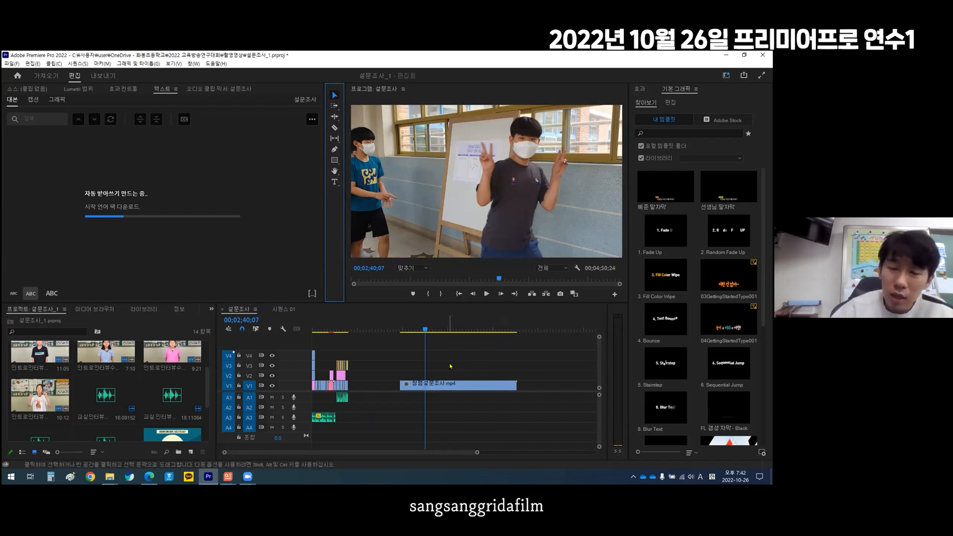
- Play the clip from about 02;35 and stop at 02;37;05, where the student poses in front of the board
scroll(423, 331, "up", 3)
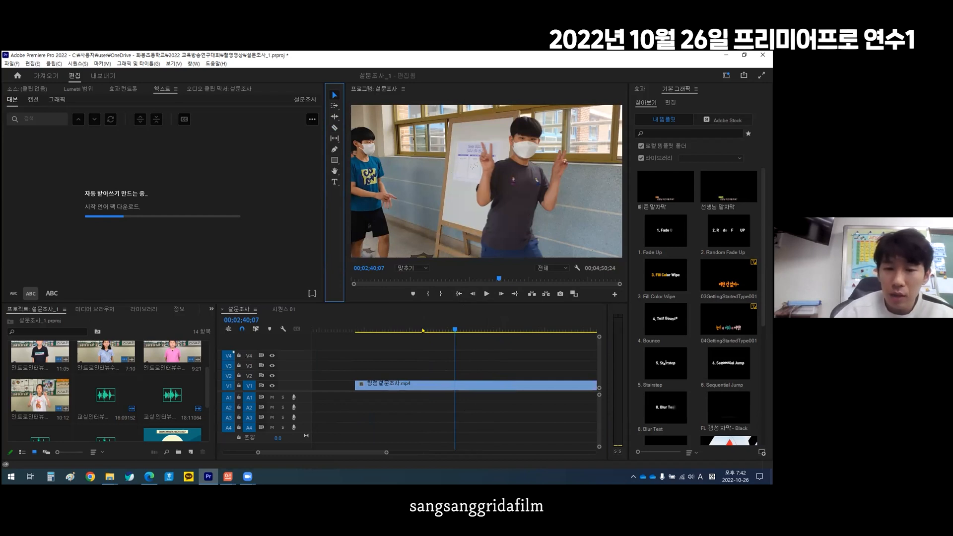
scroll(423, 330, "down", 3)
left_click(422, 329)
key("space")
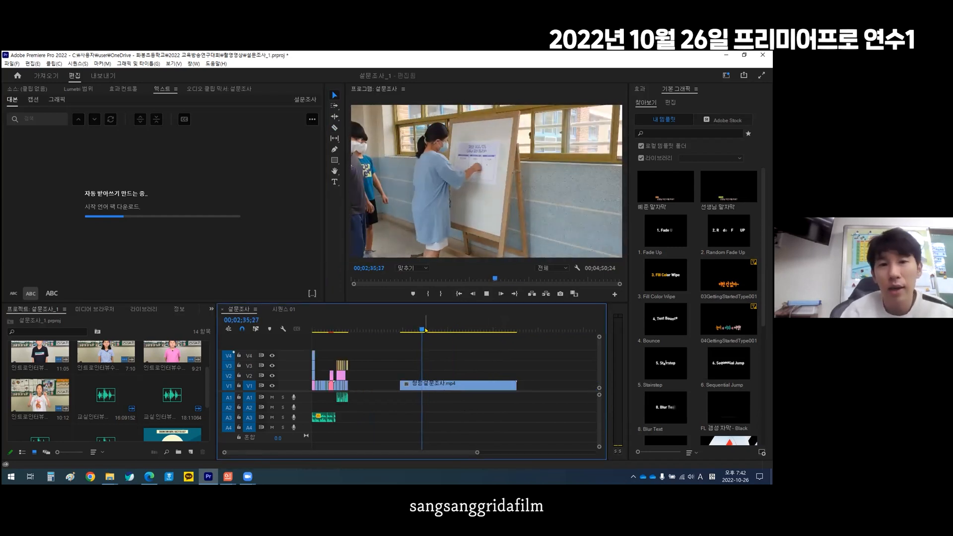
key("space")
left_click(423, 330)
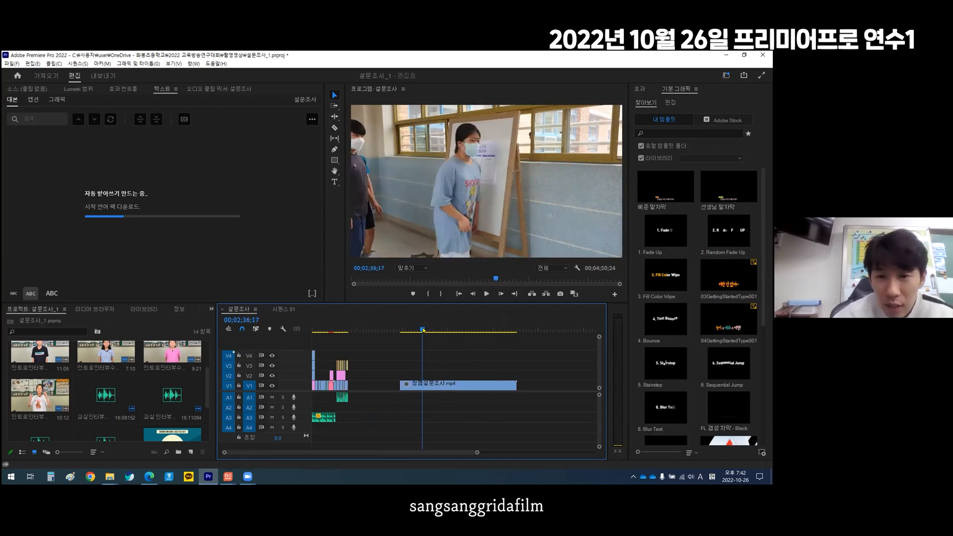
key("space")
key("space")
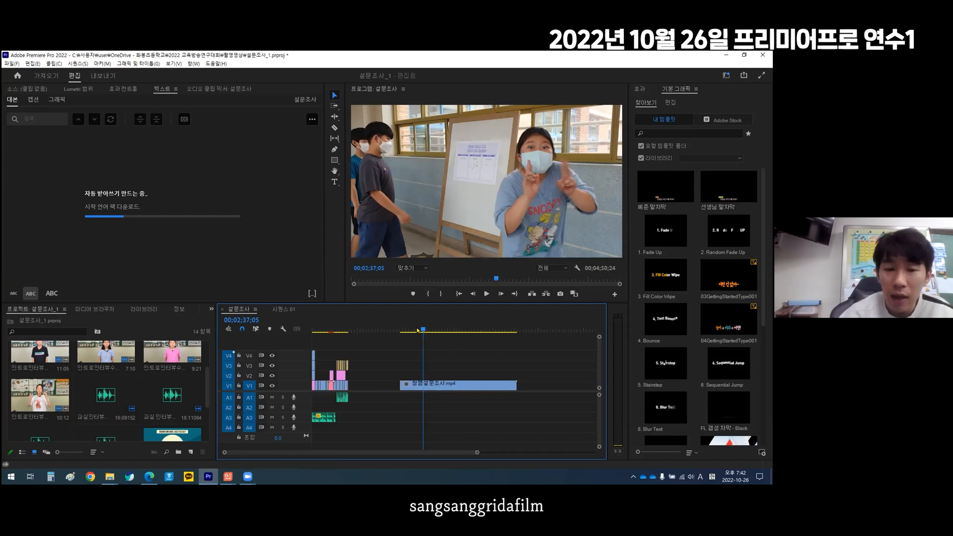
scroll(418, 330, "down", 2)
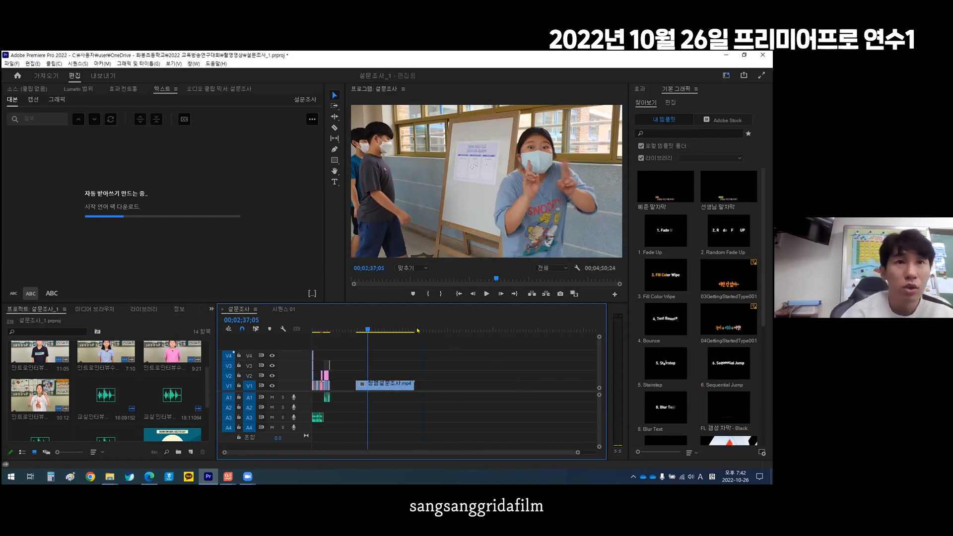
scroll(417, 330, "up", 5)
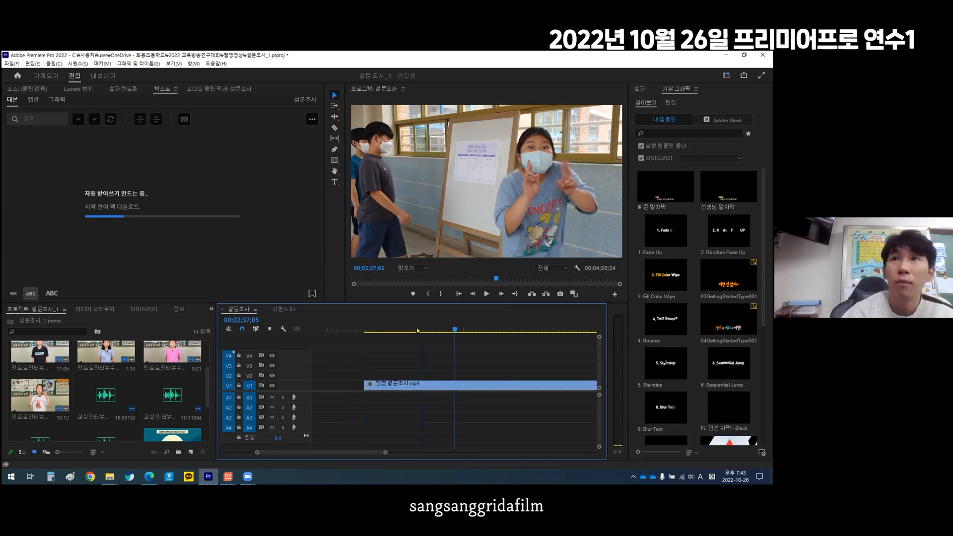
scroll(417, 330, "down", 2)
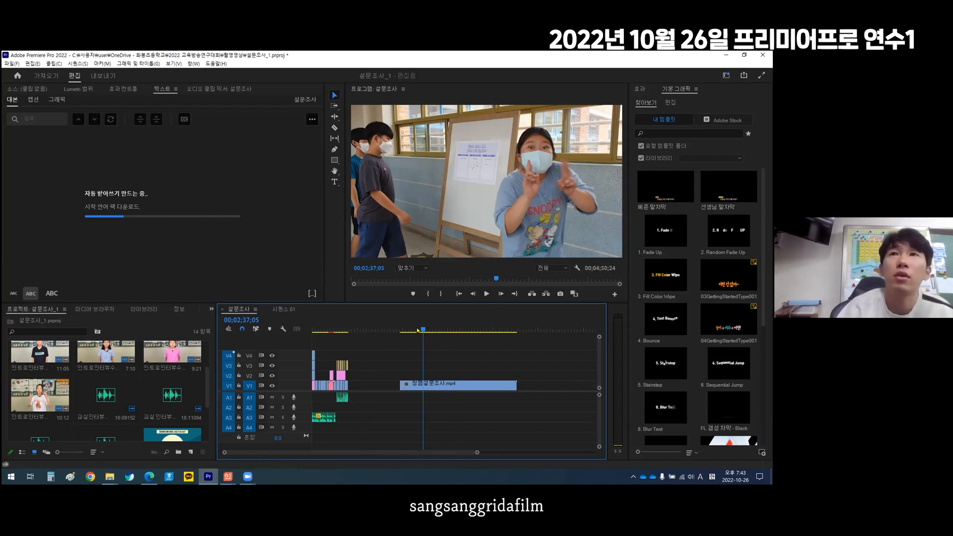
scroll(418, 330, "up", 3)
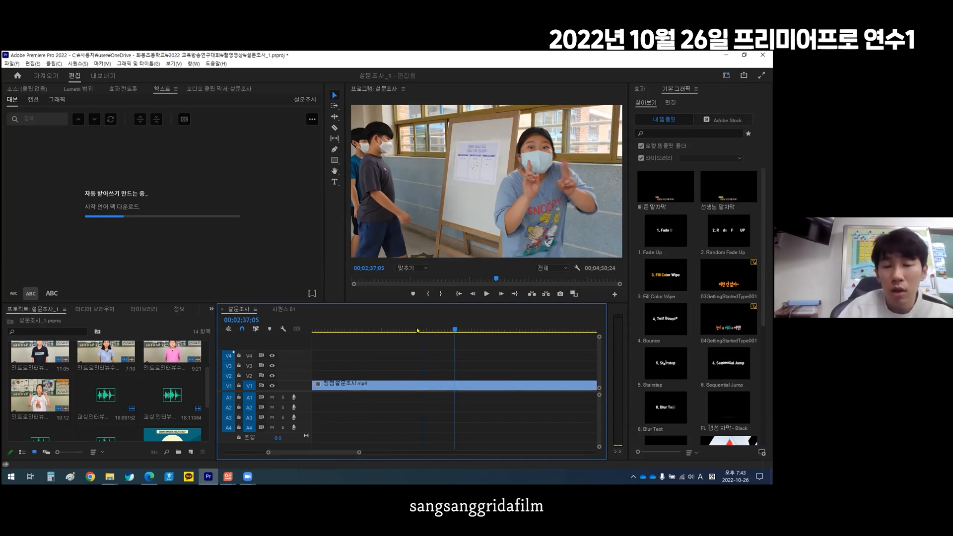